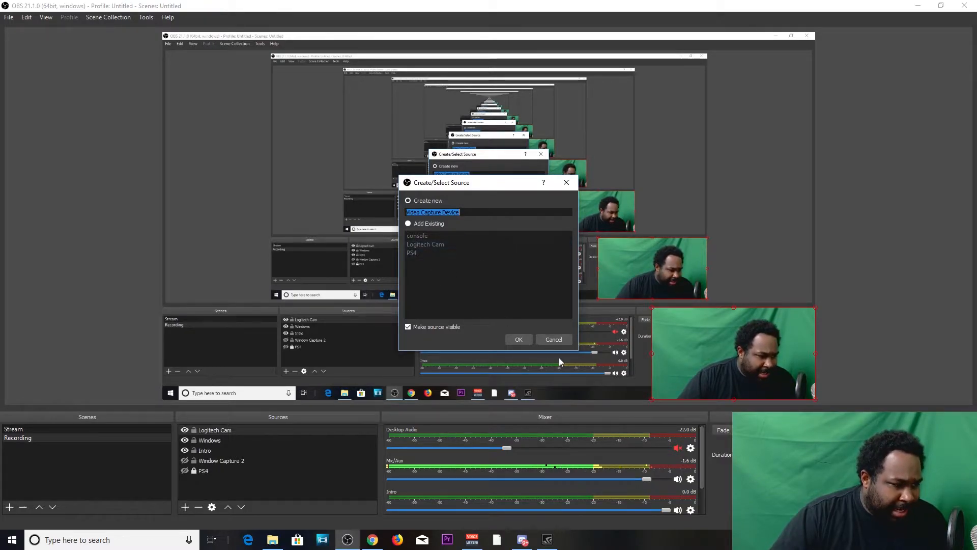
Create a new Video Capture Device source that uses the Logitech HD Pro Webcam C920
click(529, 343)
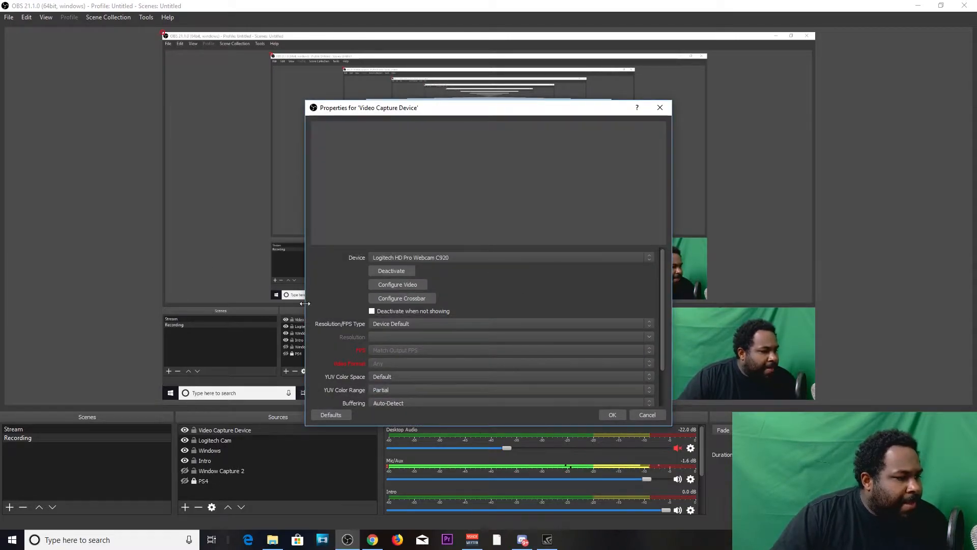
click(462, 258)
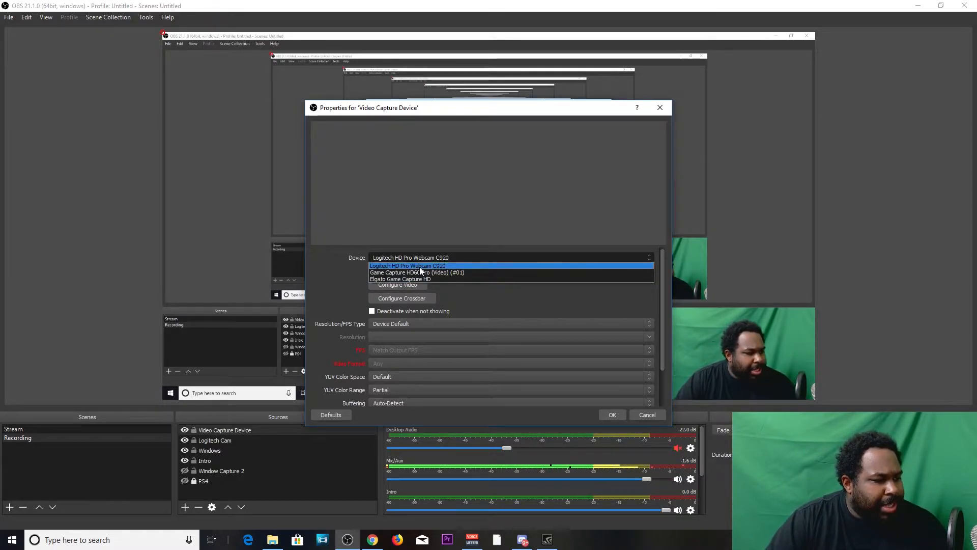
click(456, 265)
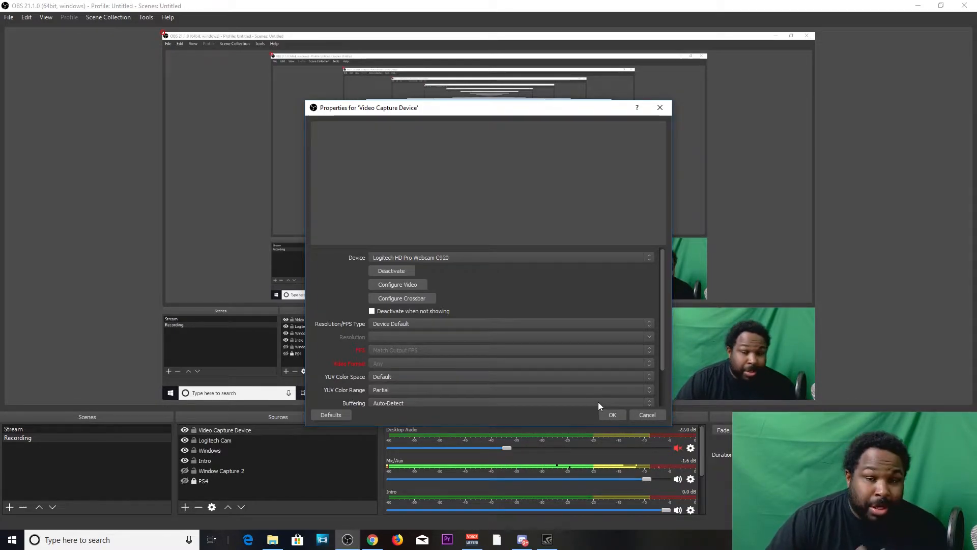
click(613, 414)
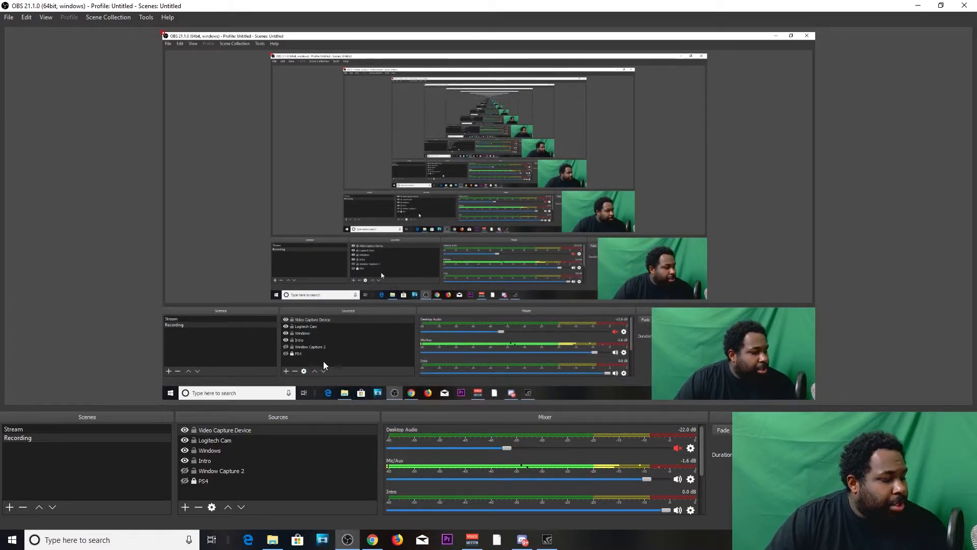
Open the filters of the Logitech Cam source
right_click(216, 430)
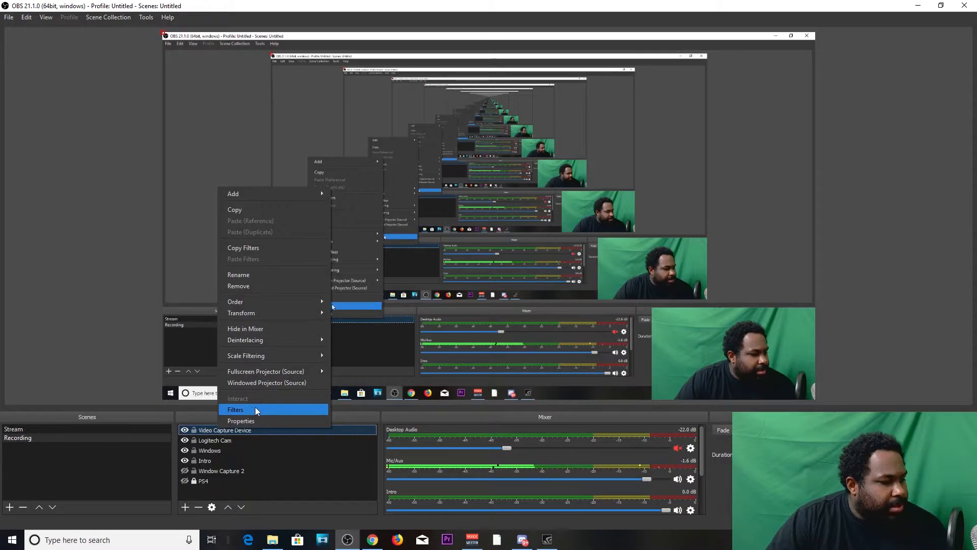
click(277, 441)
right_click(278, 441)
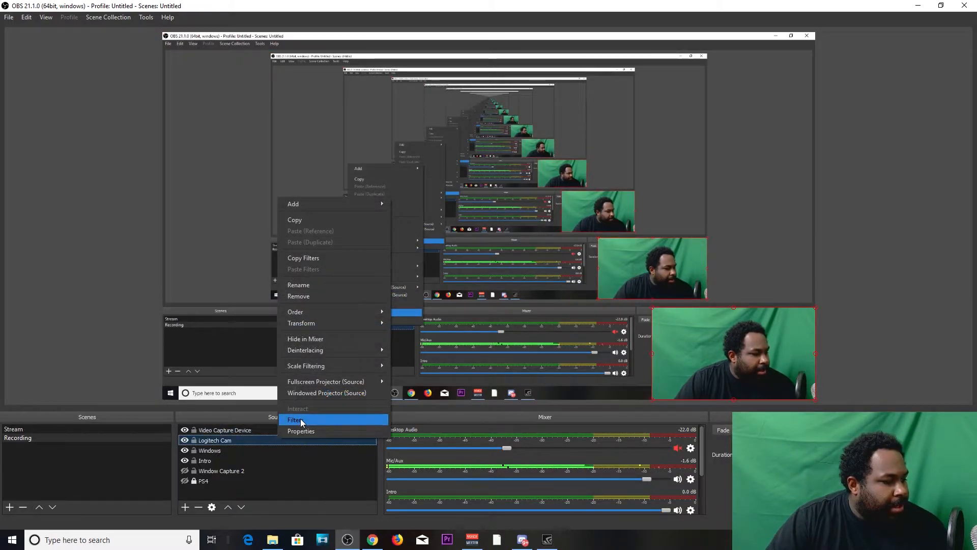
click(301, 420)
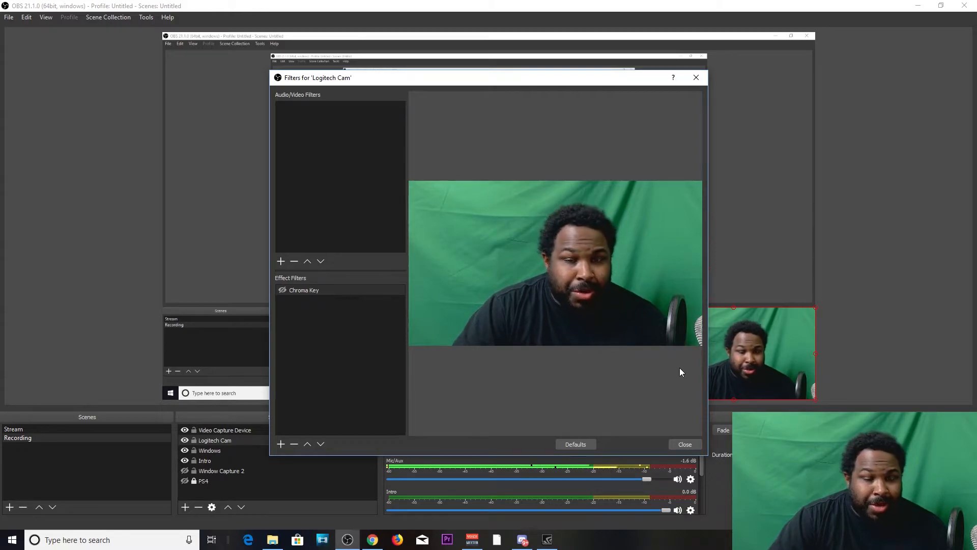
click(280, 445)
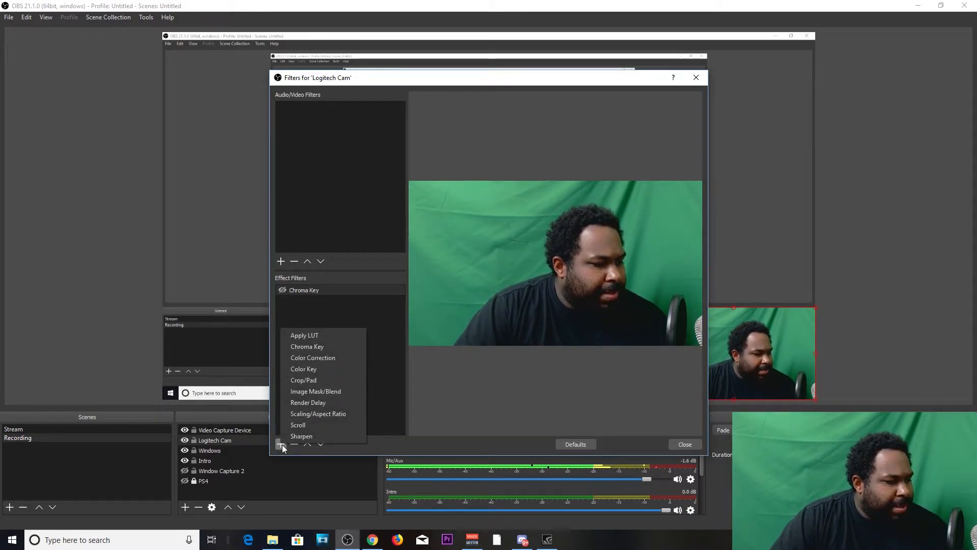
click(336, 351)
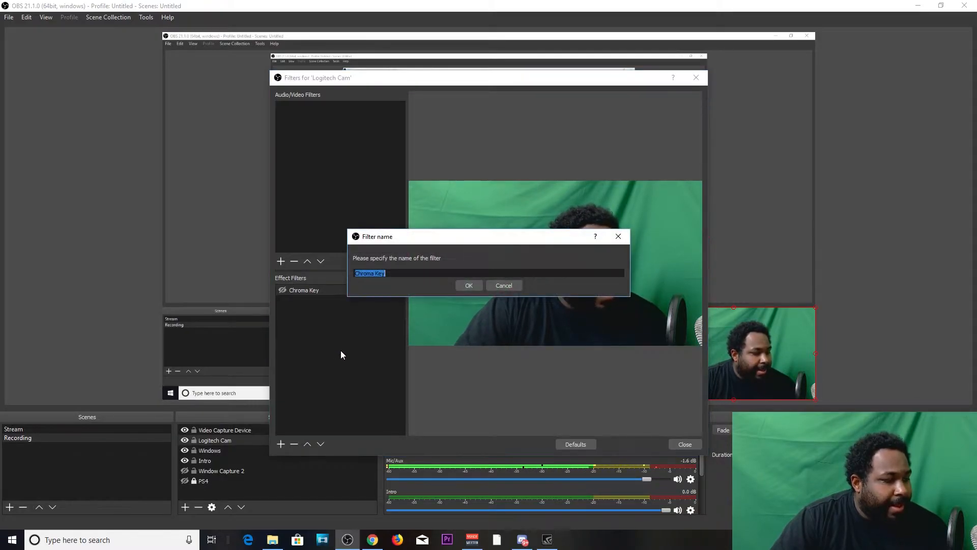
click(467, 287)
click(514, 286)
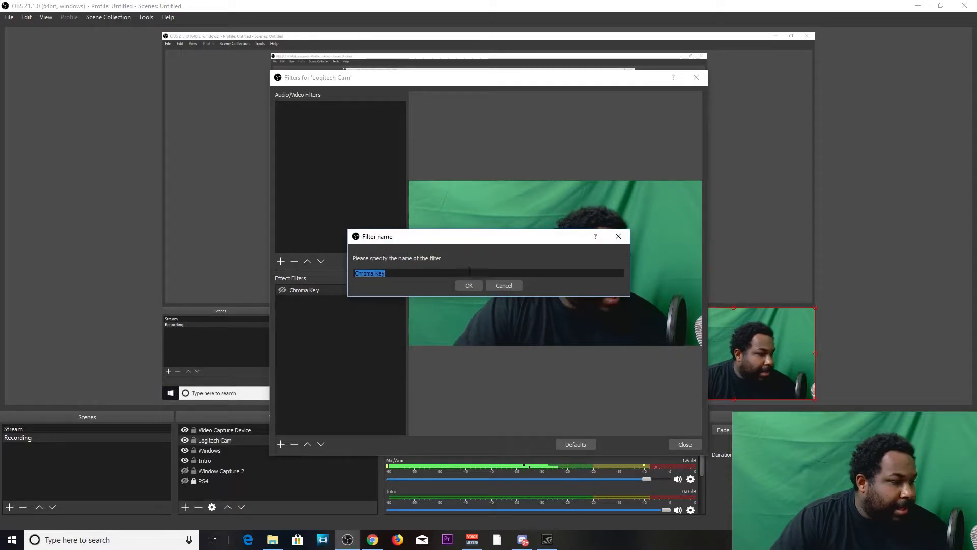
click(504, 285)
Choose Custom as the key color type of the existing Chroma Key filter and enable the filter
click(313, 291)
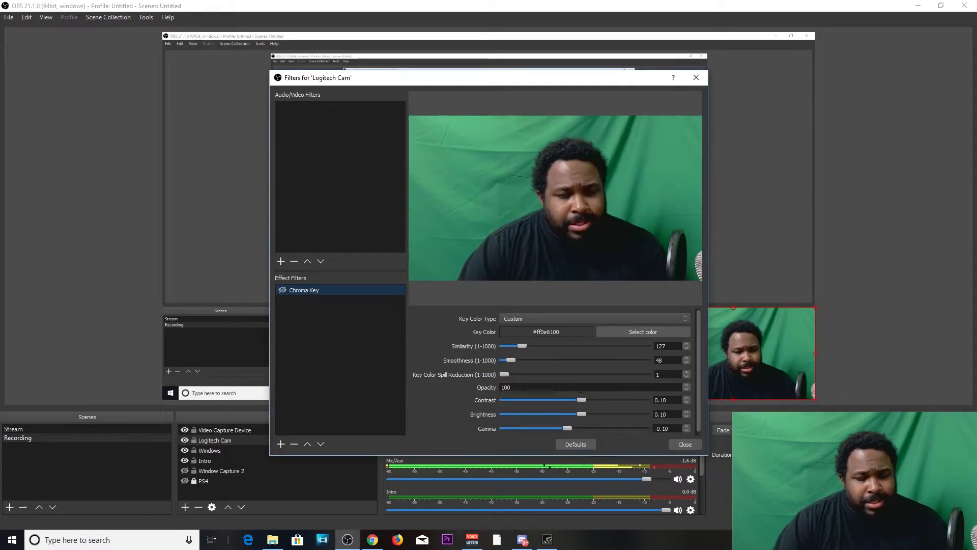
click(626, 319)
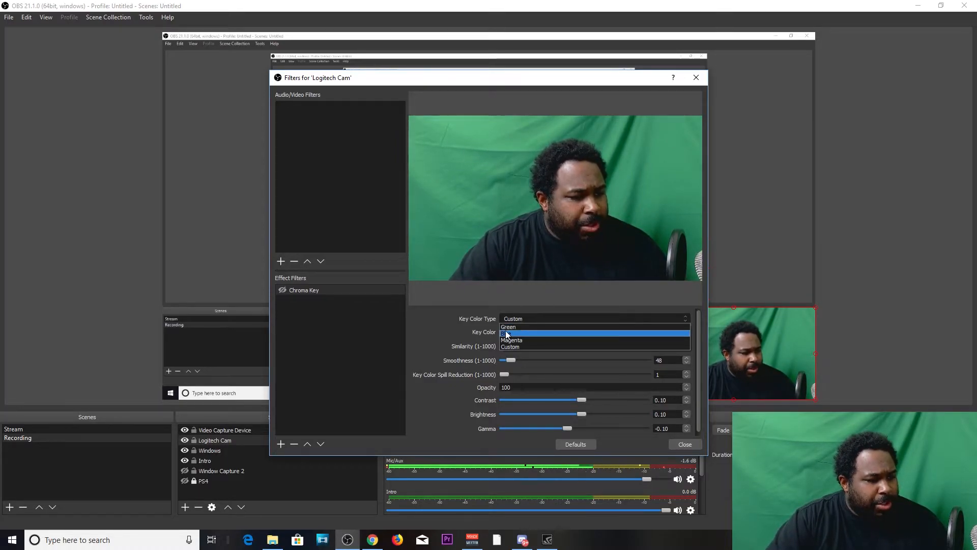
click(517, 346)
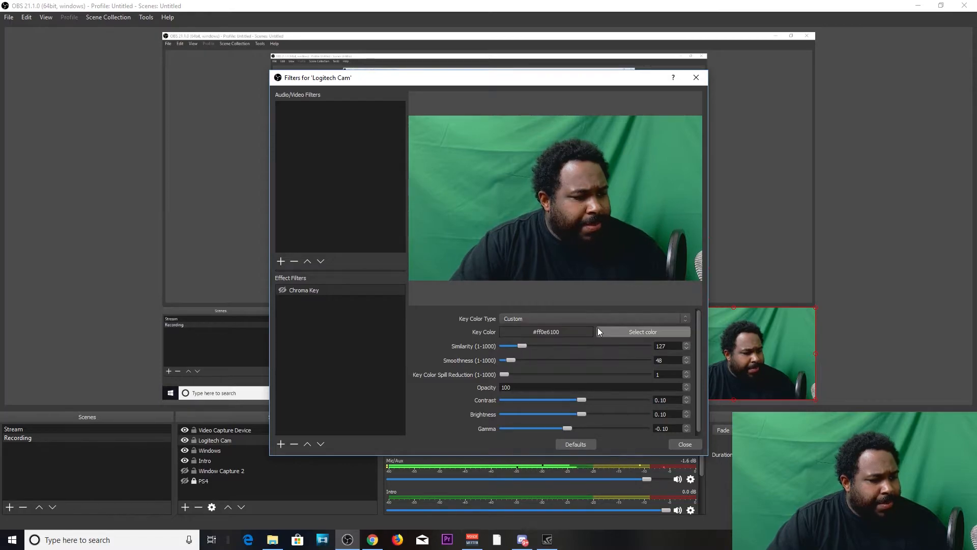
click(626, 332)
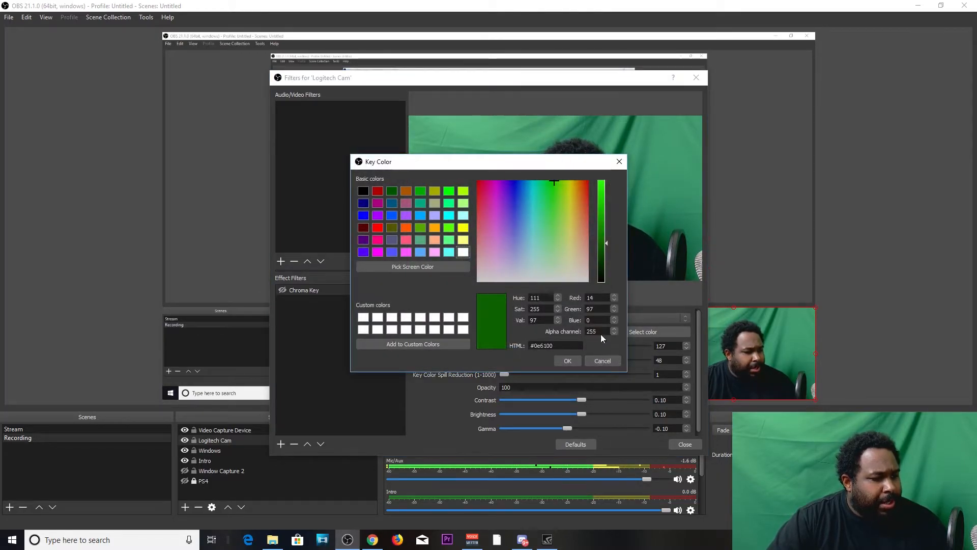
click(620, 163)
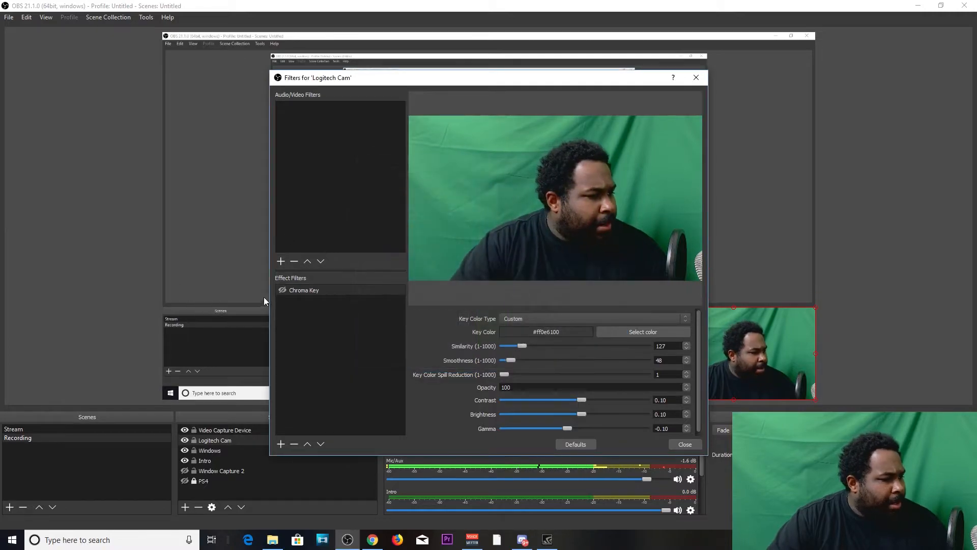
click(282, 289)
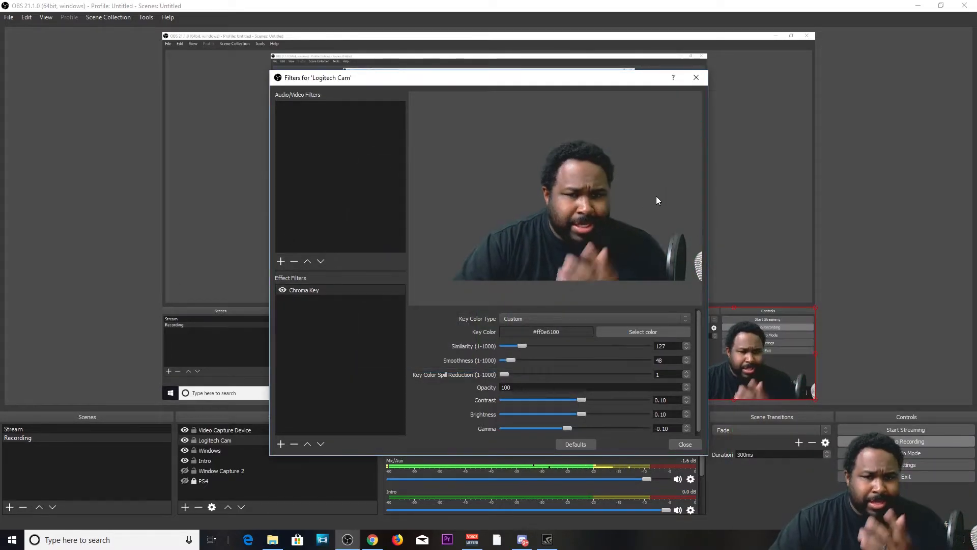
Copy the key color's HTML code #0e6100, and set the key color to the muted green #236120
click(636, 331)
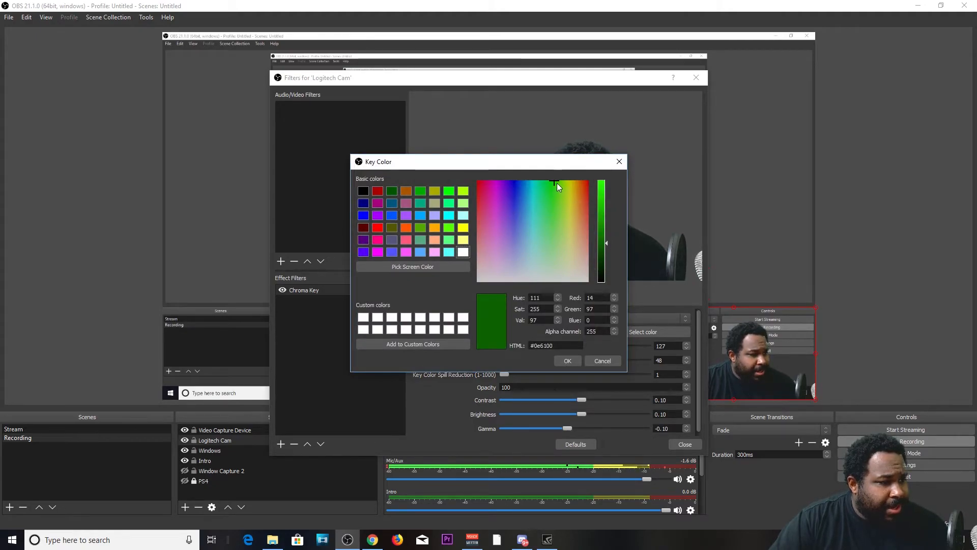
click(556, 345)
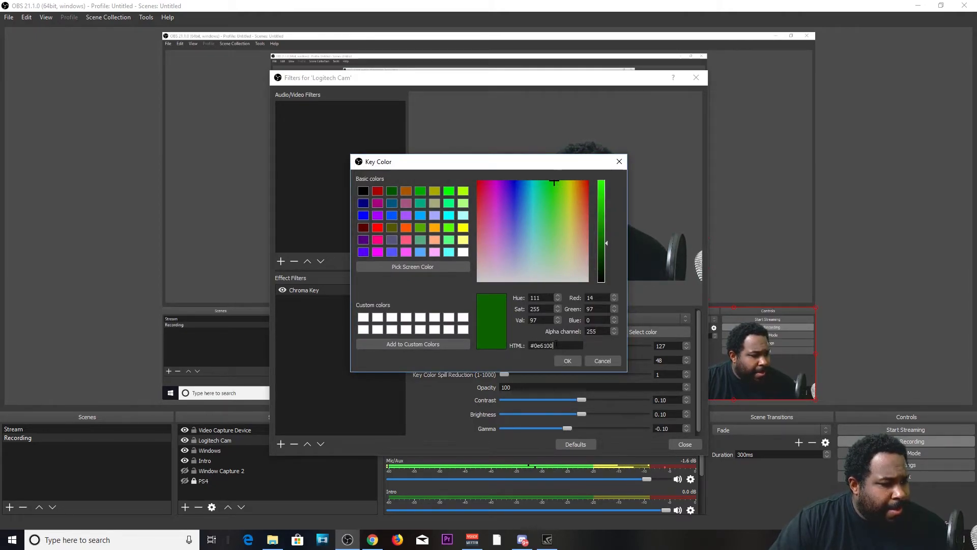
right_click(544, 346)
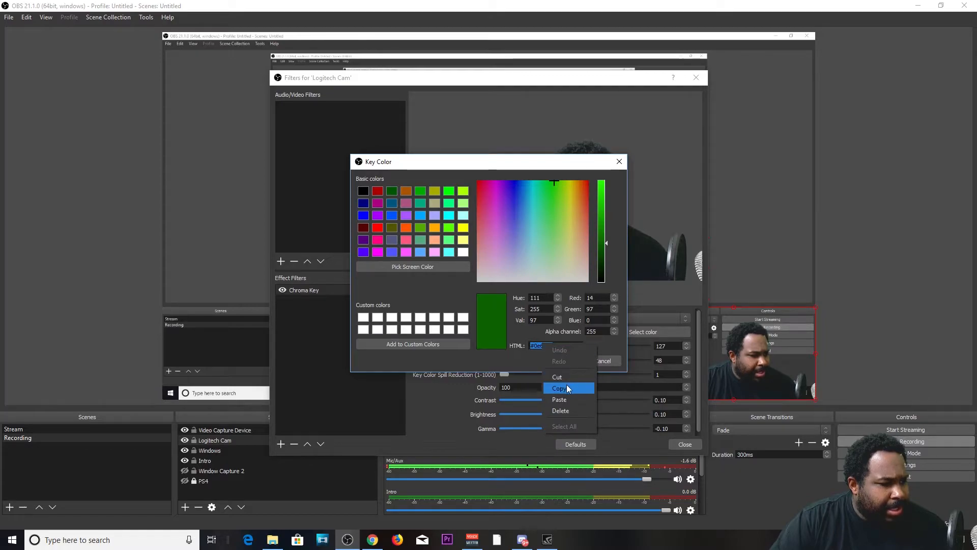
click(566, 384)
drag(554, 182, 551, 213)
click(567, 360)
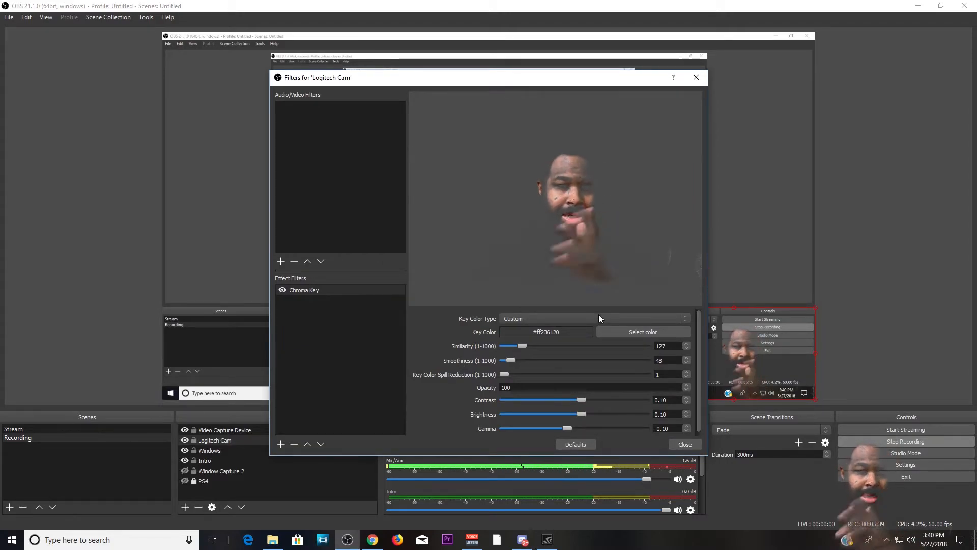
Try other shades for the chroma key color and apply the olive green #3b611d
click(615, 331)
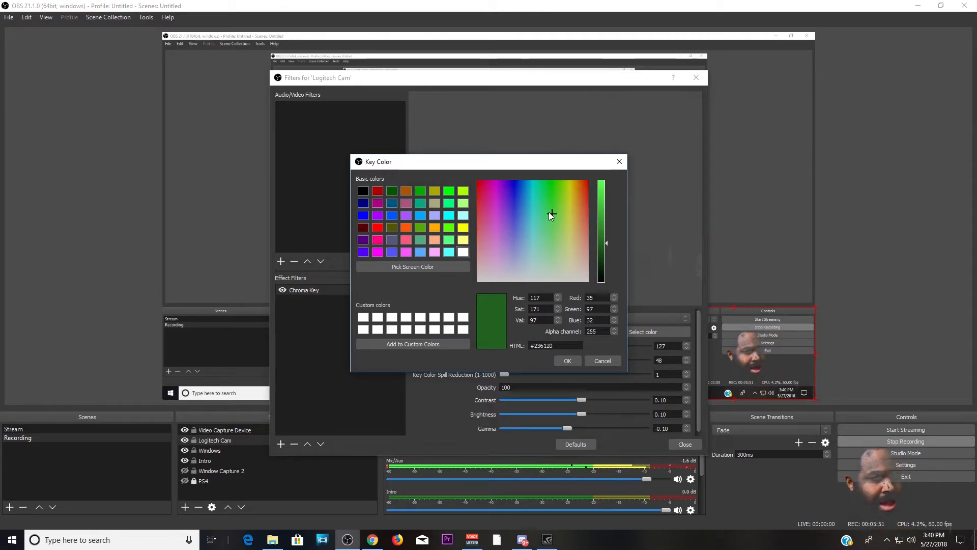
click(553, 222)
drag(553, 221, 533, 262)
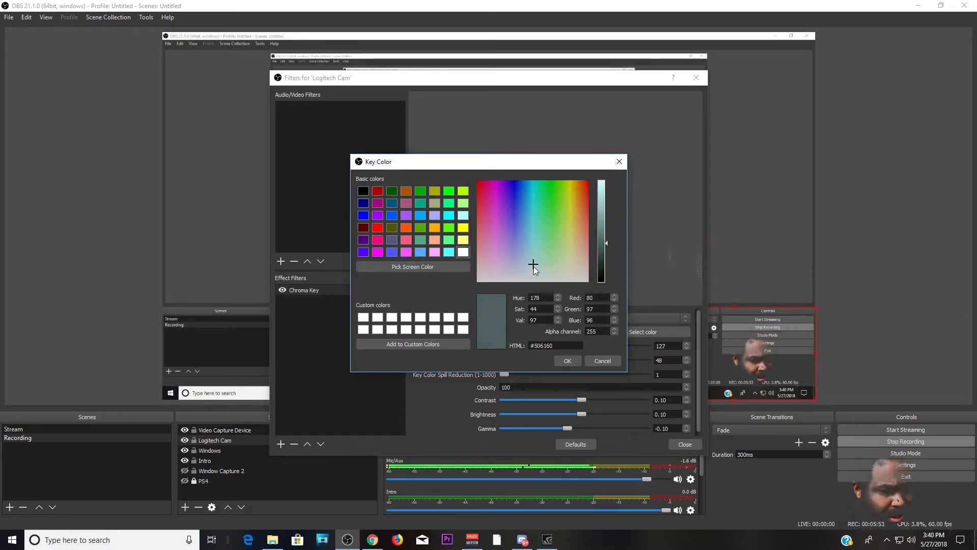
mouse_move(565, 205)
mouse_down()
mouse_move(554, 200)
mouse_move(559, 213)
mouse_up()
click(566, 361)
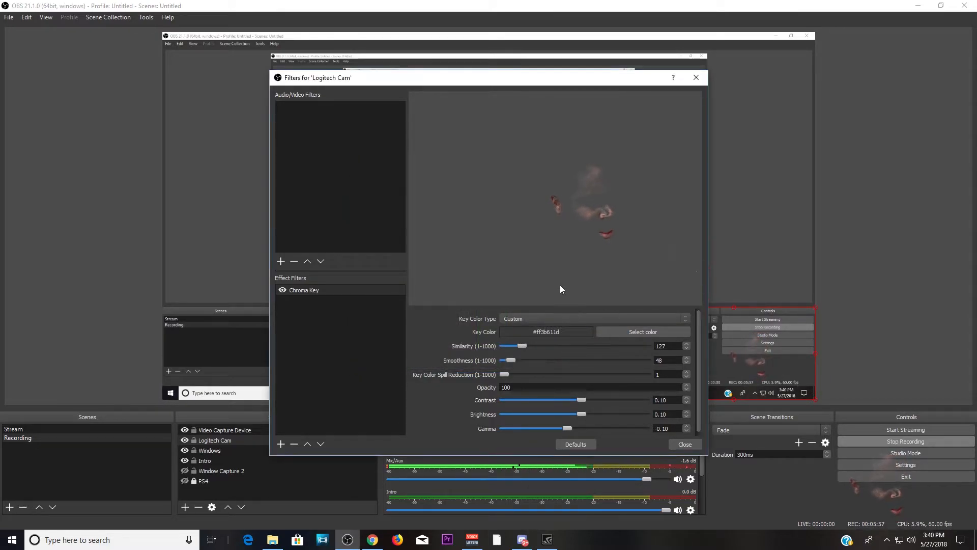
Set the chroma key color to the saturated green #00611e
click(609, 331)
click(545, 181)
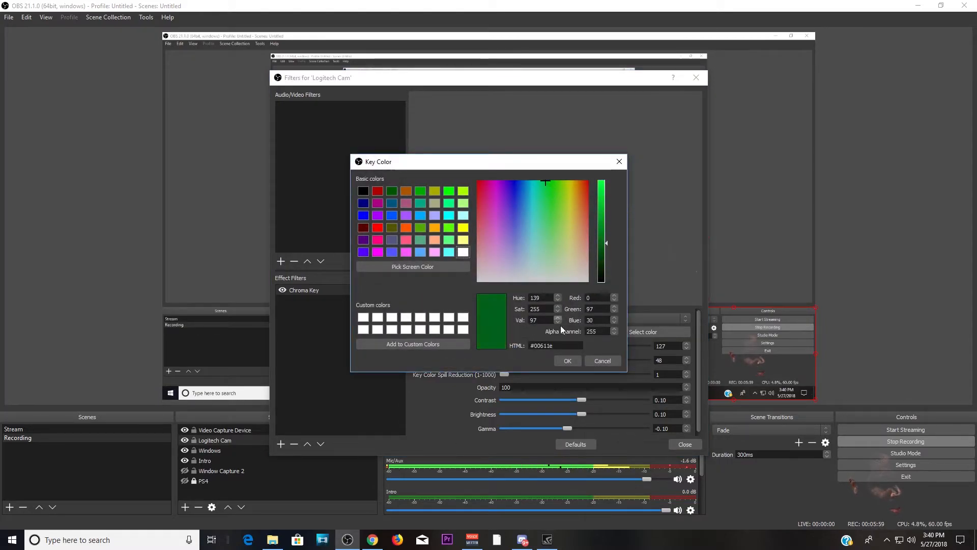
click(568, 362)
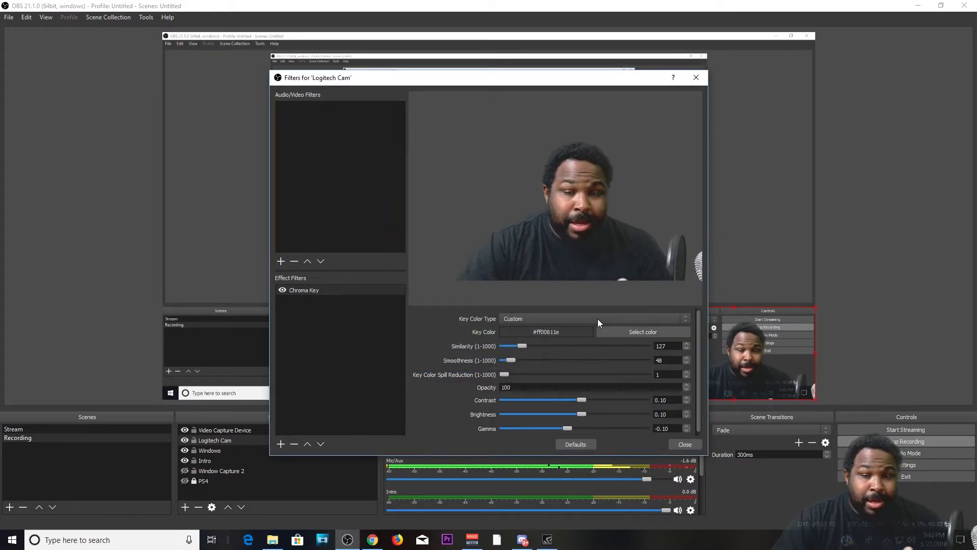
Restore the chroma key color by replacing its HTML code with the copied #0e6100
click(637, 332)
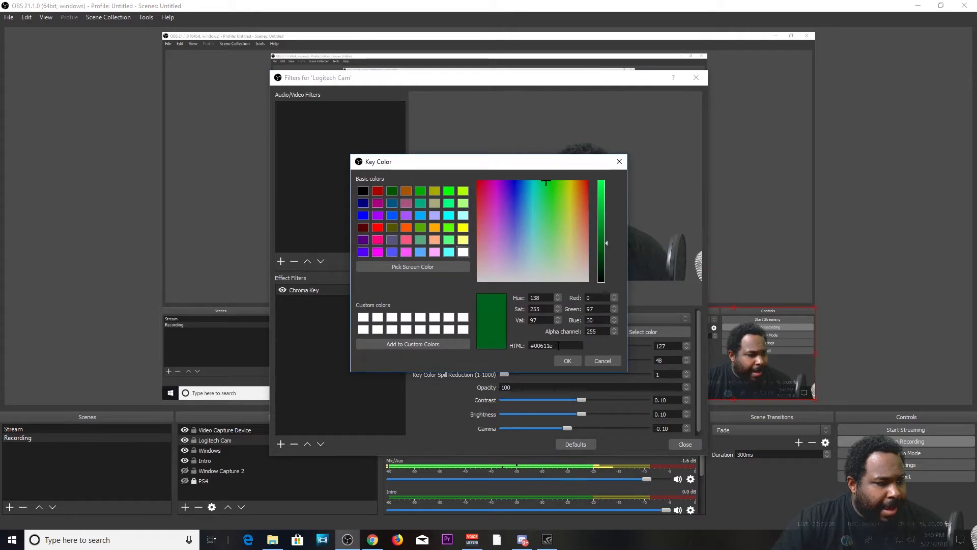
key(Delete)
right_click(540, 346)
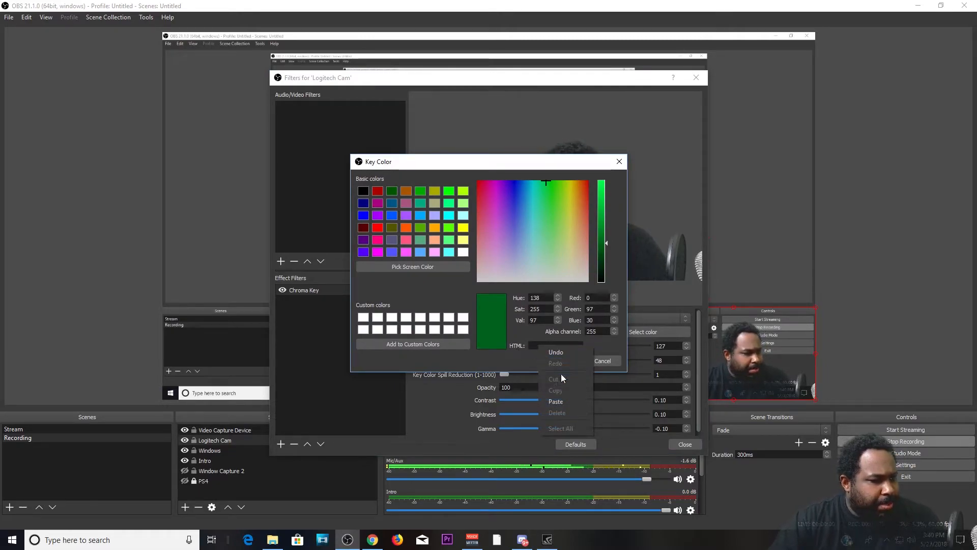
click(558, 401)
click(564, 359)
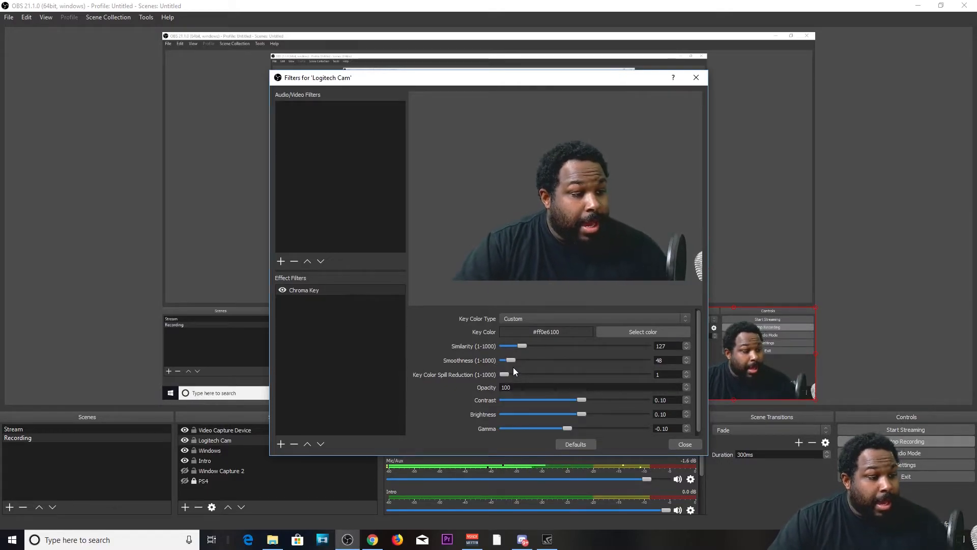
Try a chroma key Similarity of 1, set it back to 127, and raise the Smoothness to 605
drag(523, 346, 505, 346)
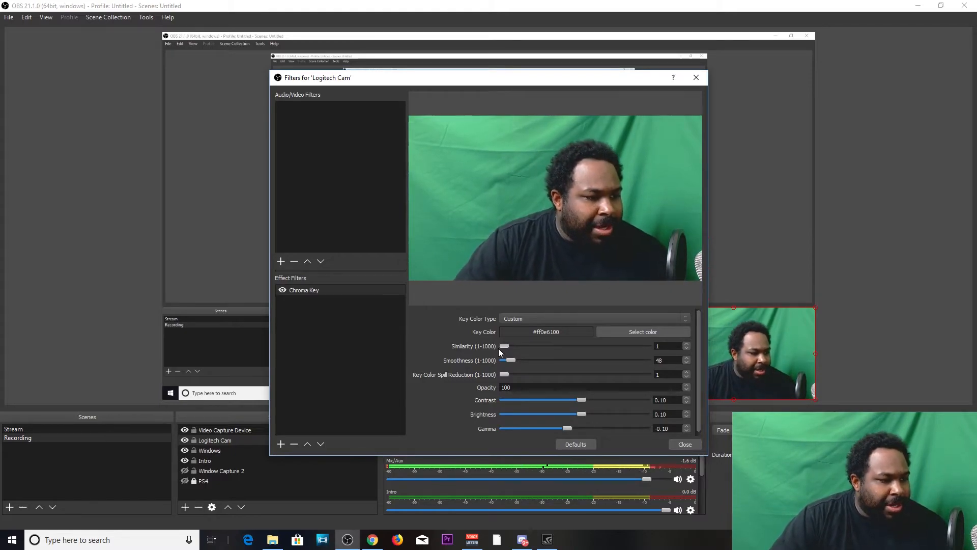
drag(501, 348, 598, 353)
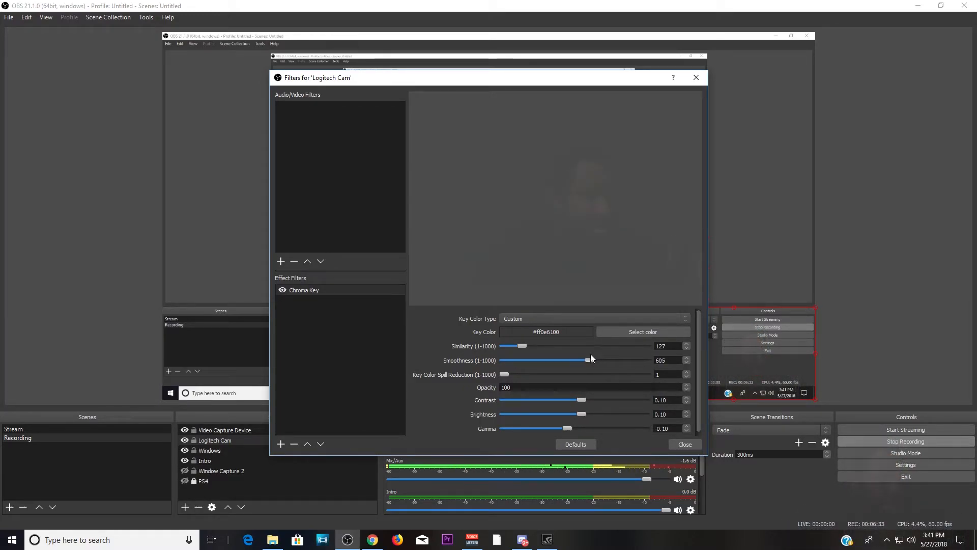
Try Smoothness values of 41 and 1, settle on 51, and close the Logitech Cam filters
drag(590, 355, 511, 366)
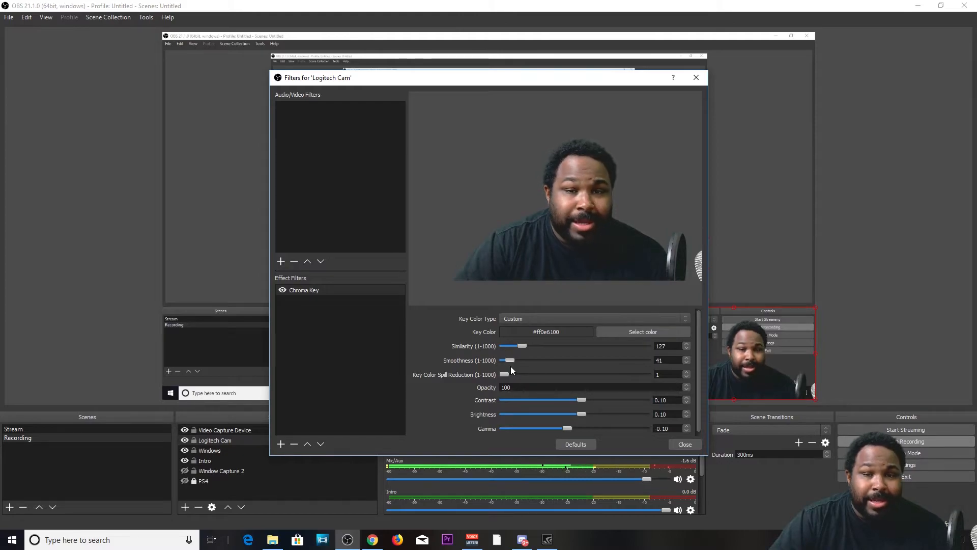
drag(511, 365, 500, 365)
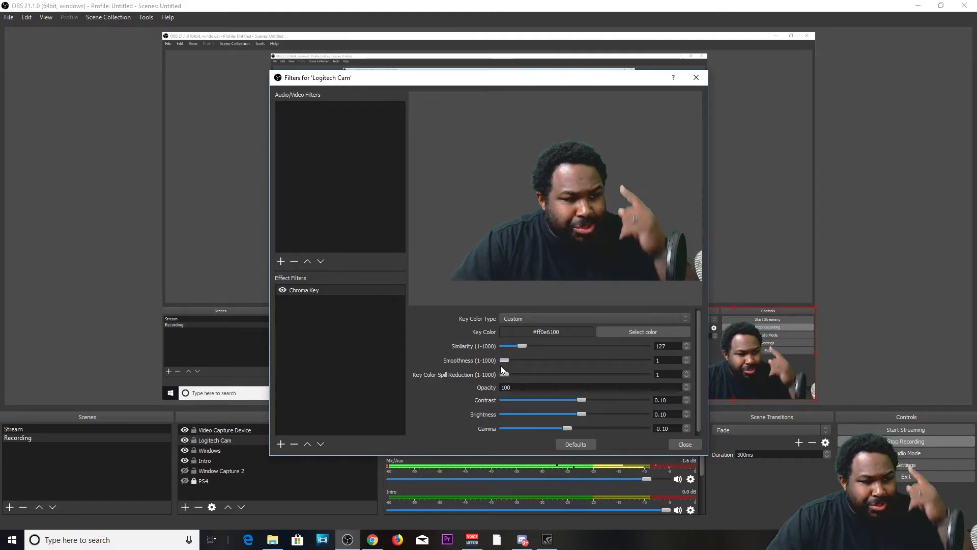
drag(501, 366, 511, 361)
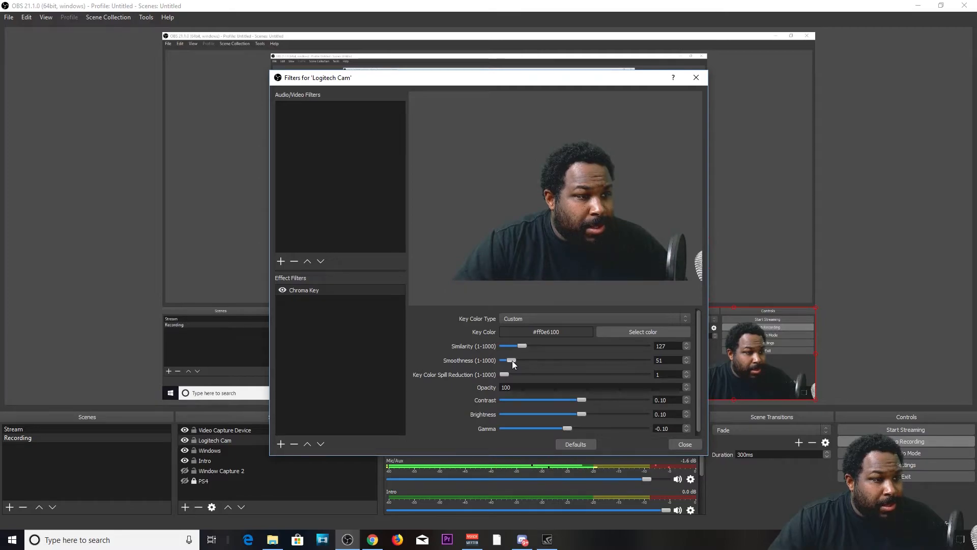
click(683, 444)
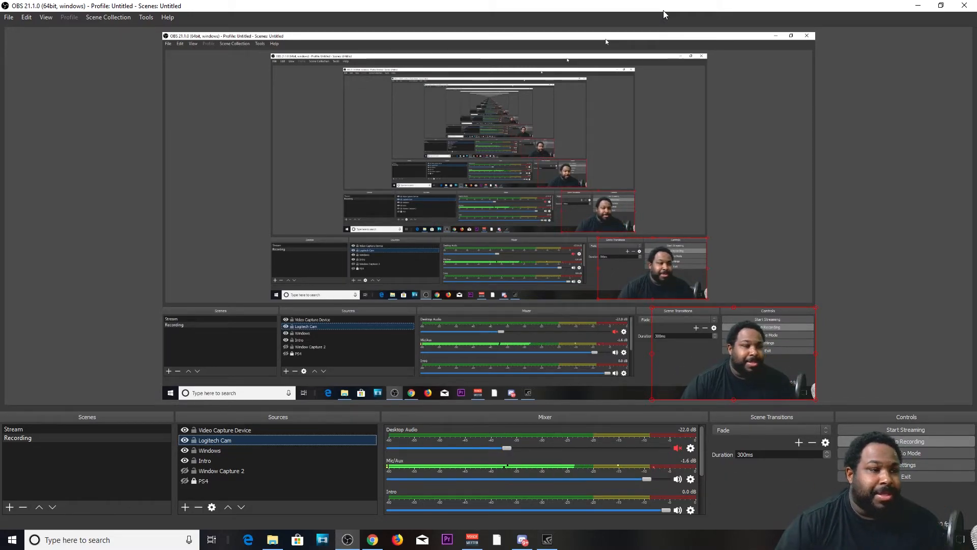
Move the OBS window out of the way to show the Streamlabs website in Chrome
drag(664, 10, 976, 31)
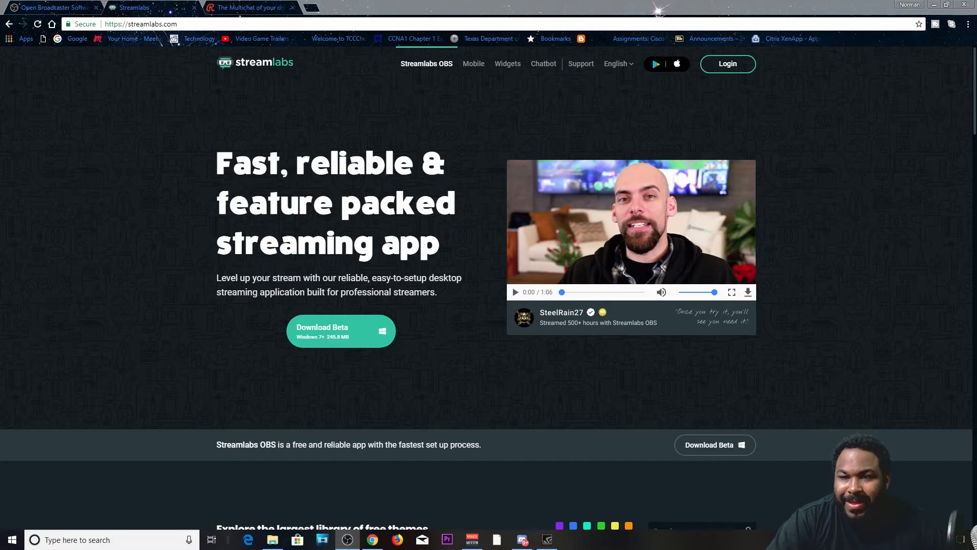
Open the Restream dashboard, reload the site from its address, and log out of the account
click(240, 11)
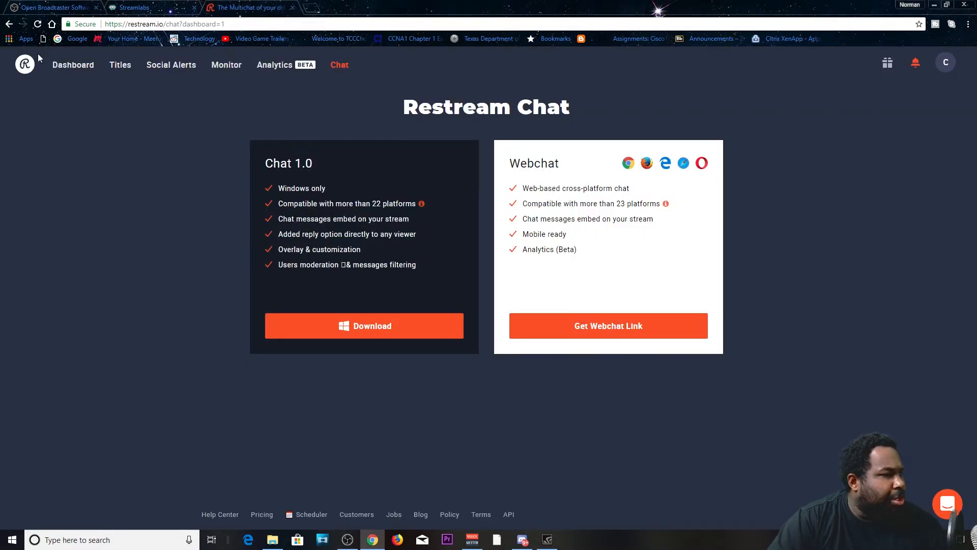
click(57, 71)
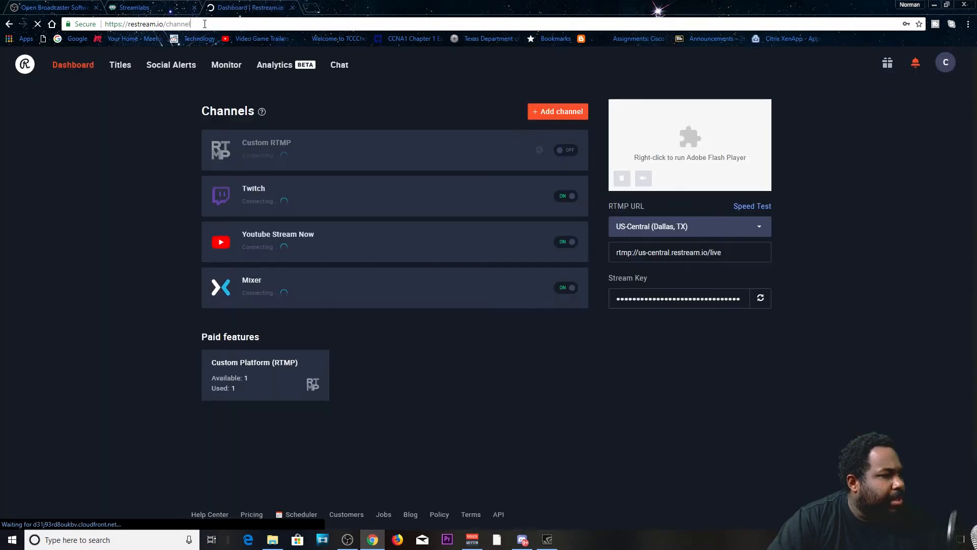
double_click(205, 24)
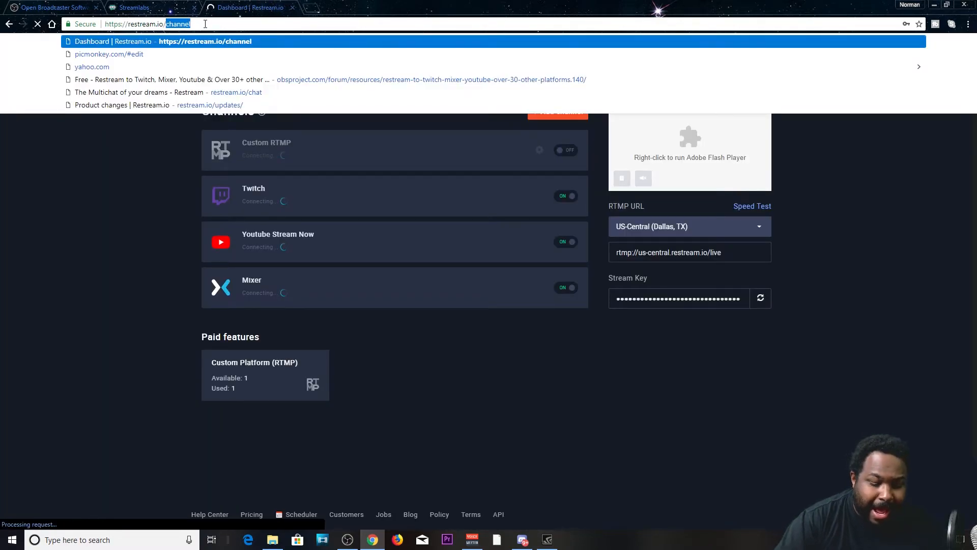
key(BackSpace)
key(Return)
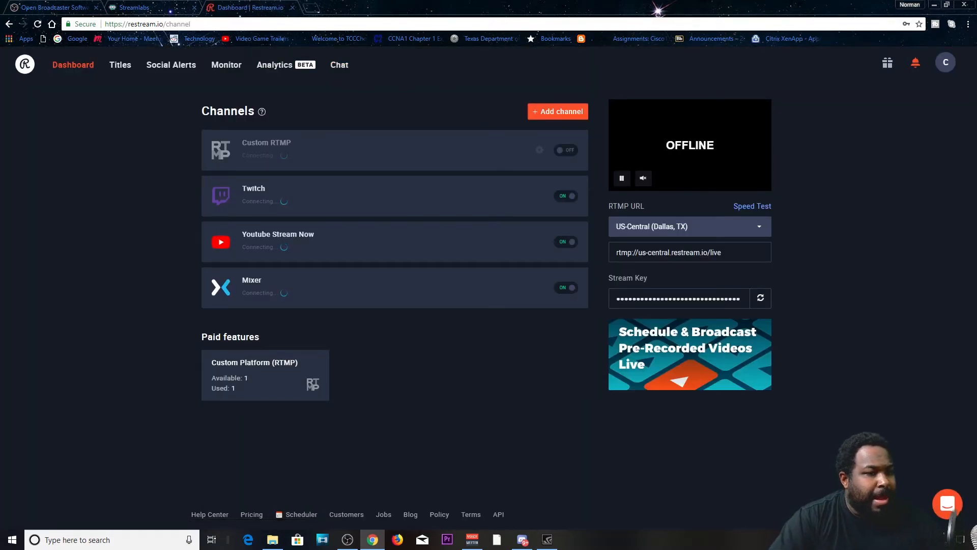
click(948, 68)
click(868, 173)
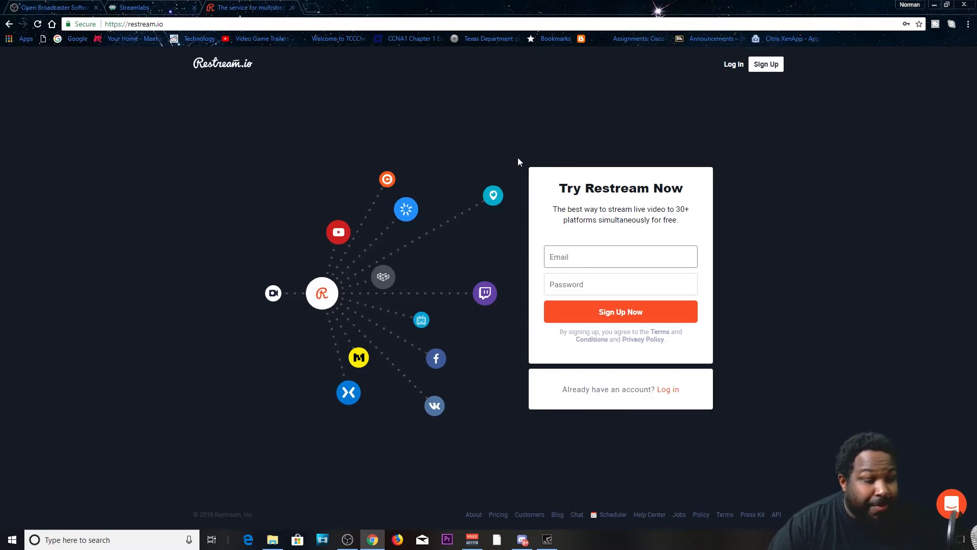
Try to sign up for Restream with the saved account e-mail and password
text(N)
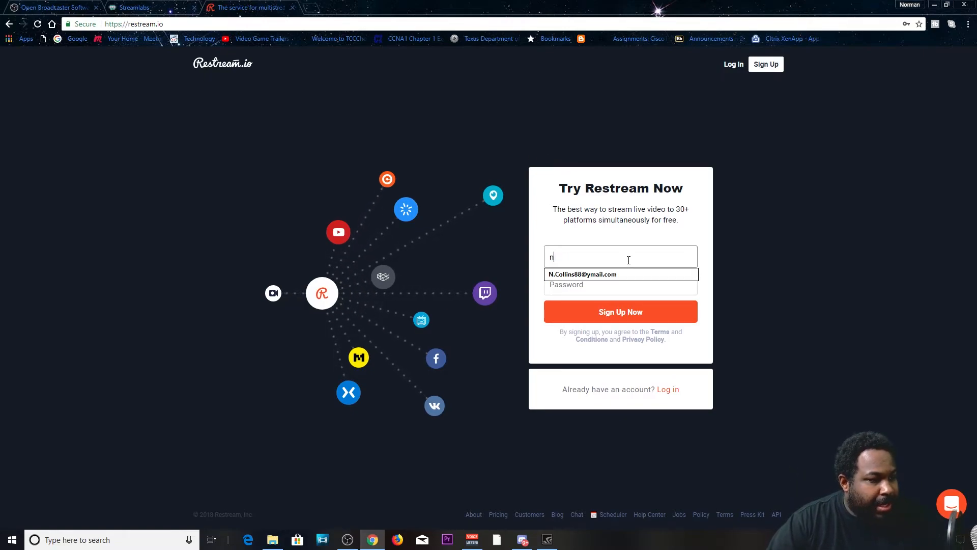
click(624, 272)
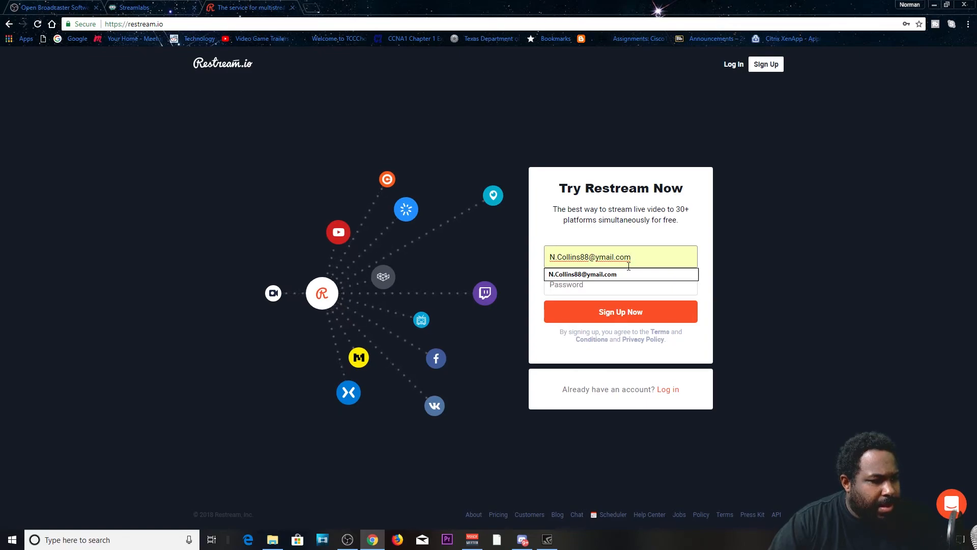
click(614, 282)
click(591, 310)
click(589, 316)
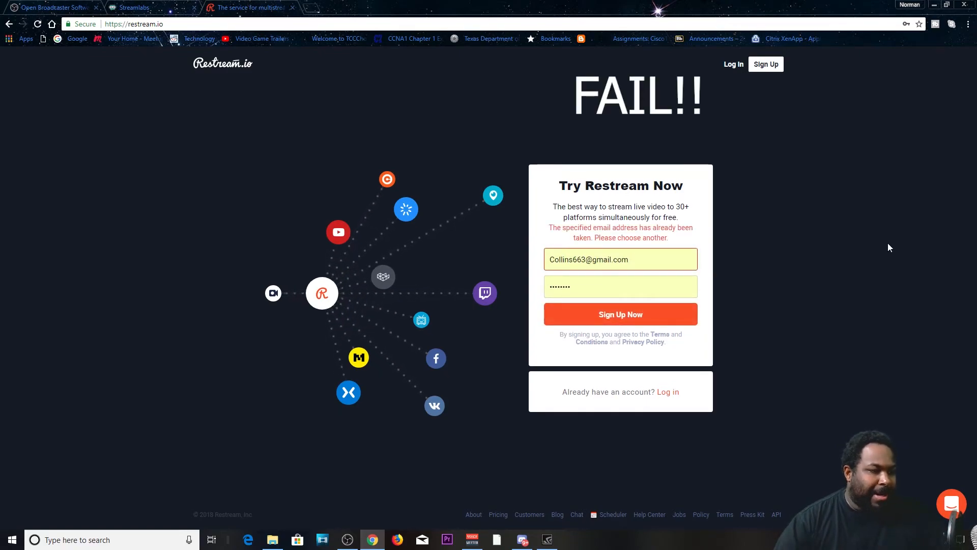
Re-enter the account e-mail, keep the filled-in password, and submit the Restream sign-up form again
double_click(648, 262)
key(ctrl+a)
click(623, 277)
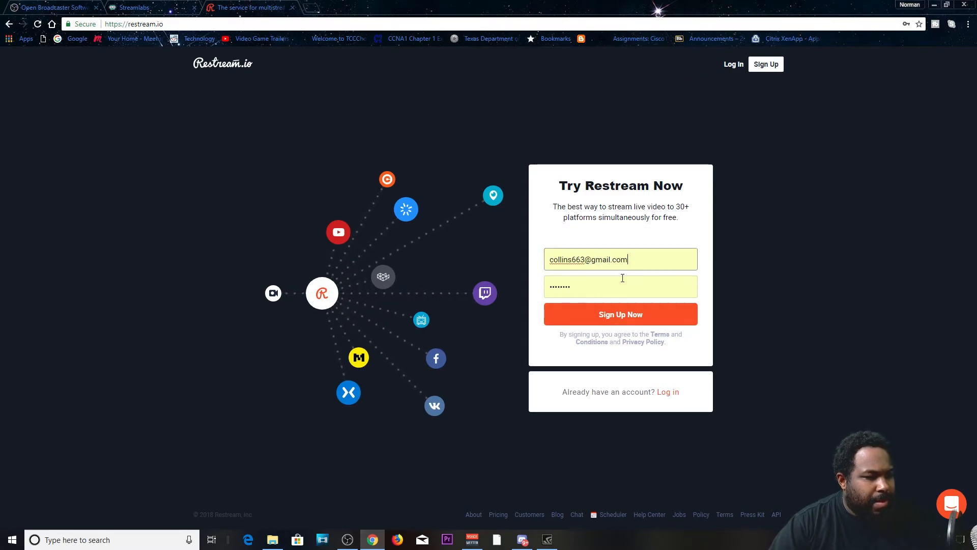
click(616, 285)
click(618, 317)
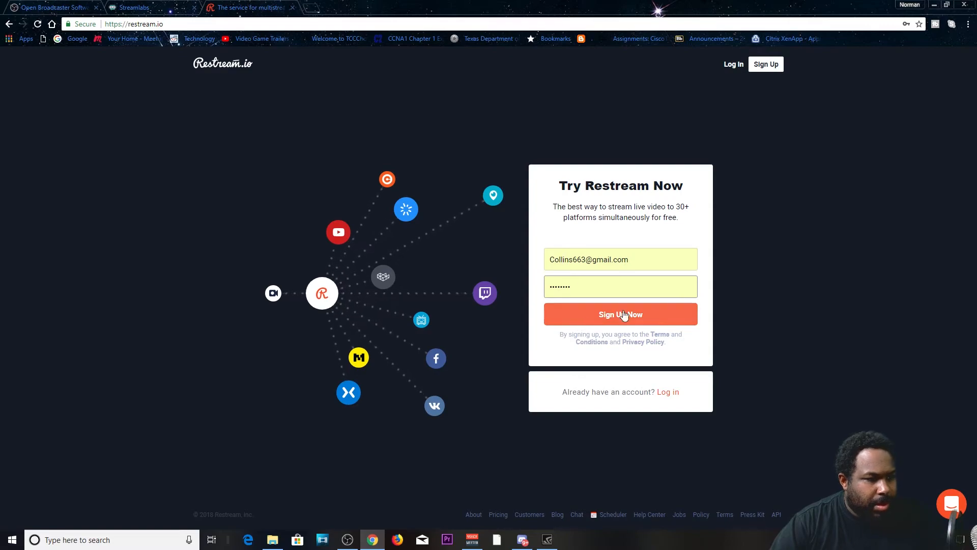
key(Return)
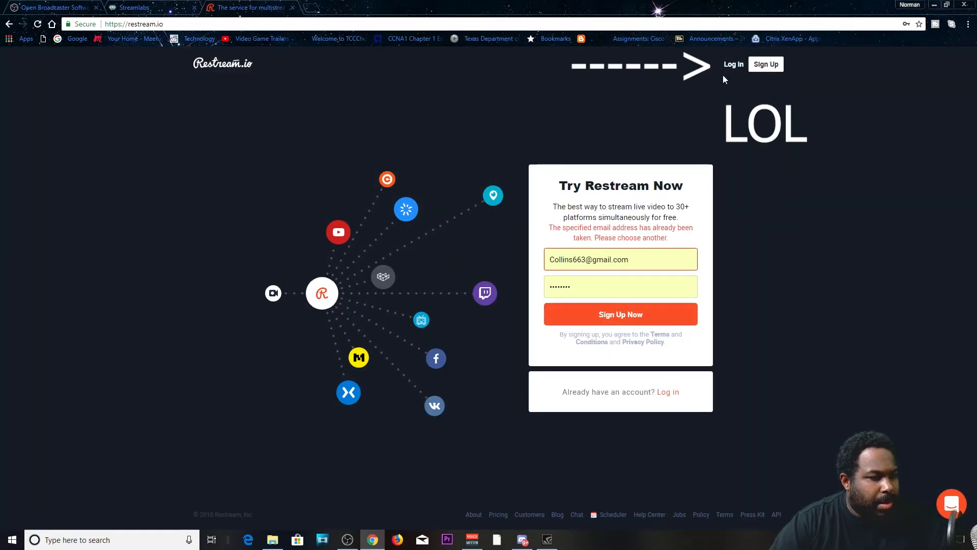
Log in to the existing Restream account
click(732, 64)
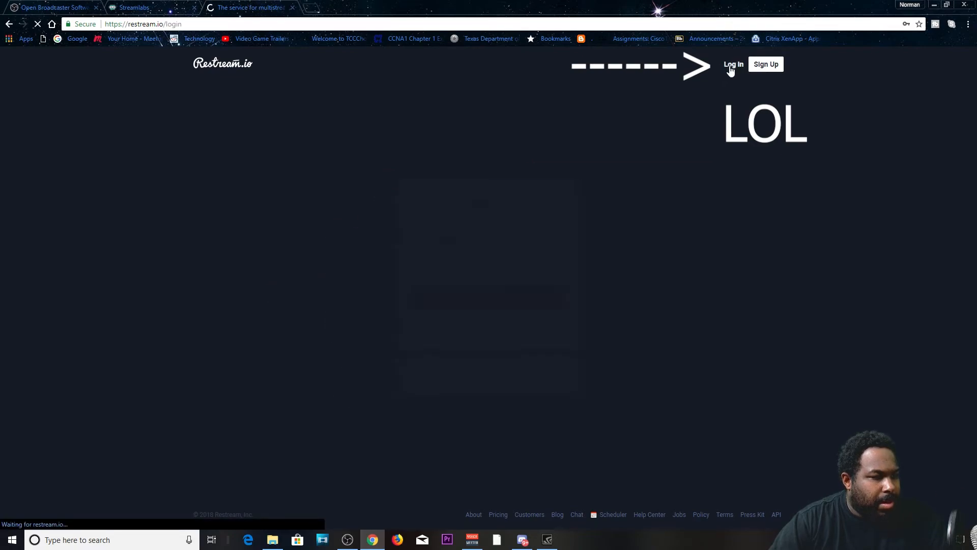
click(508, 298)
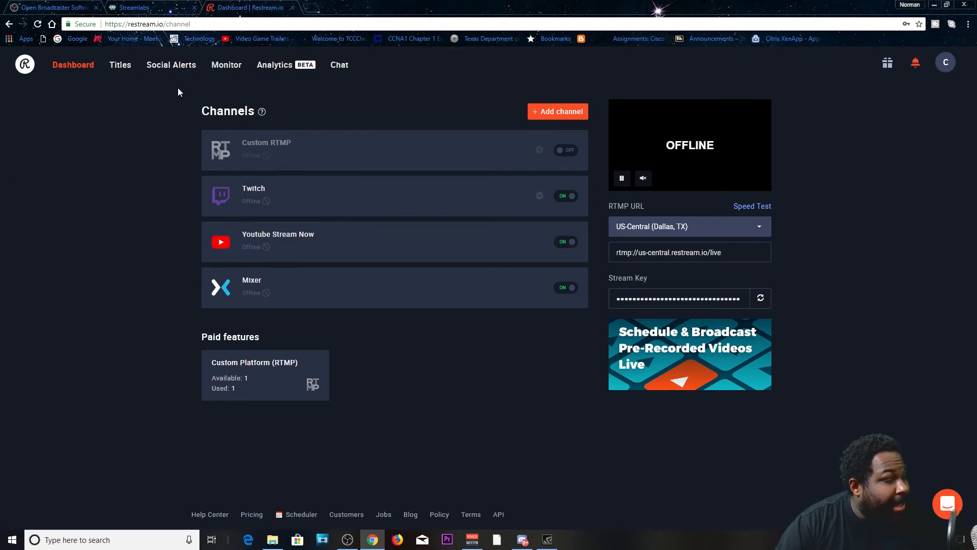
Update the stream title on all platforms to HEYYYYYYYYYYYYYY and open the Restream Chat page
click(126, 69)
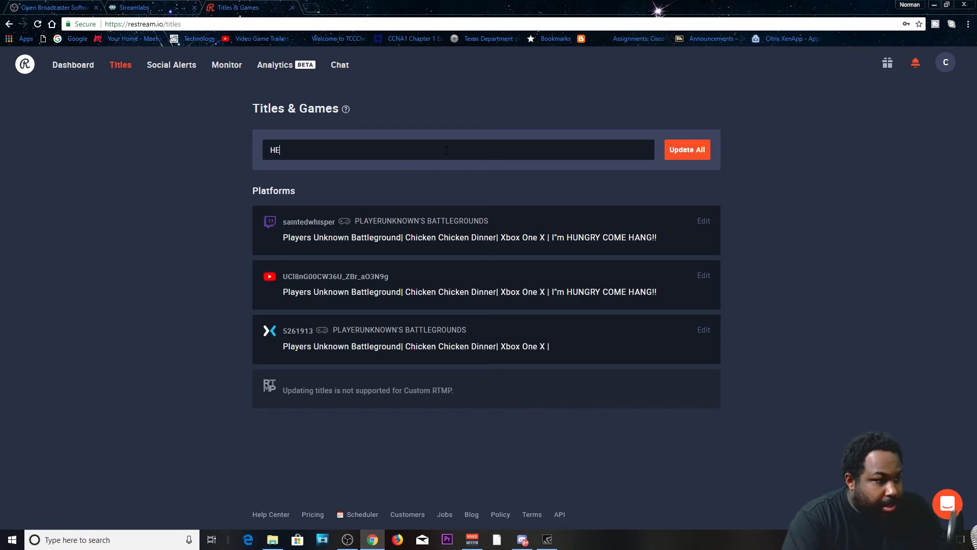
text(YYYYYYYYYYYYYY)
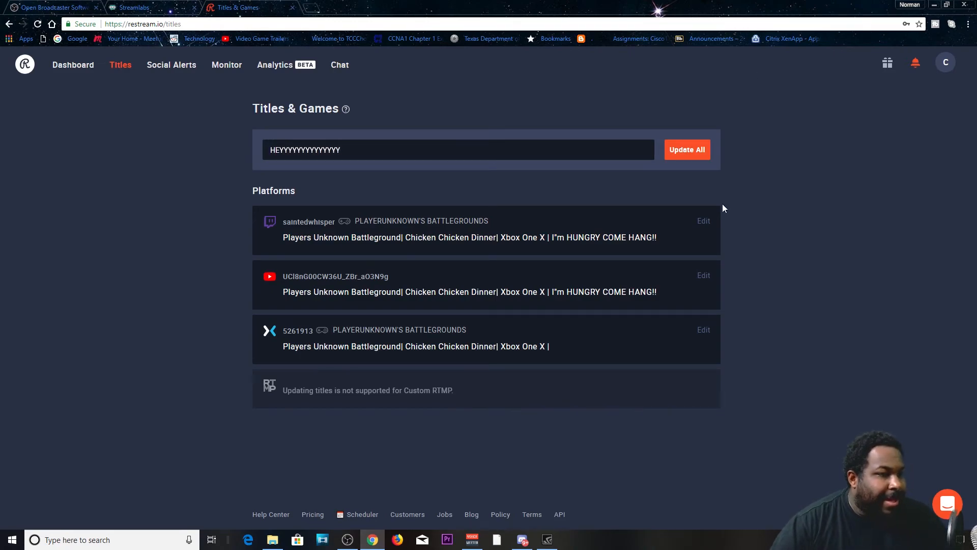
click(676, 150)
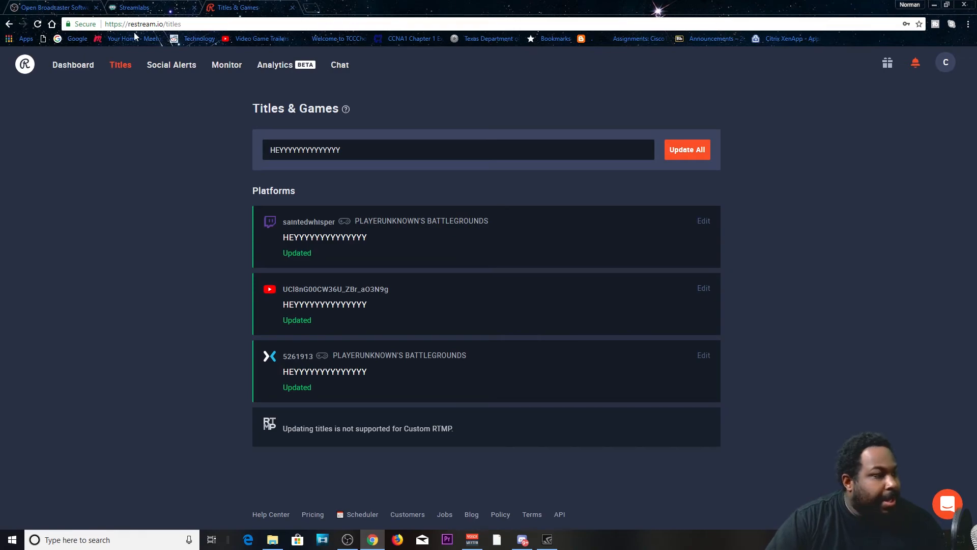
click(351, 64)
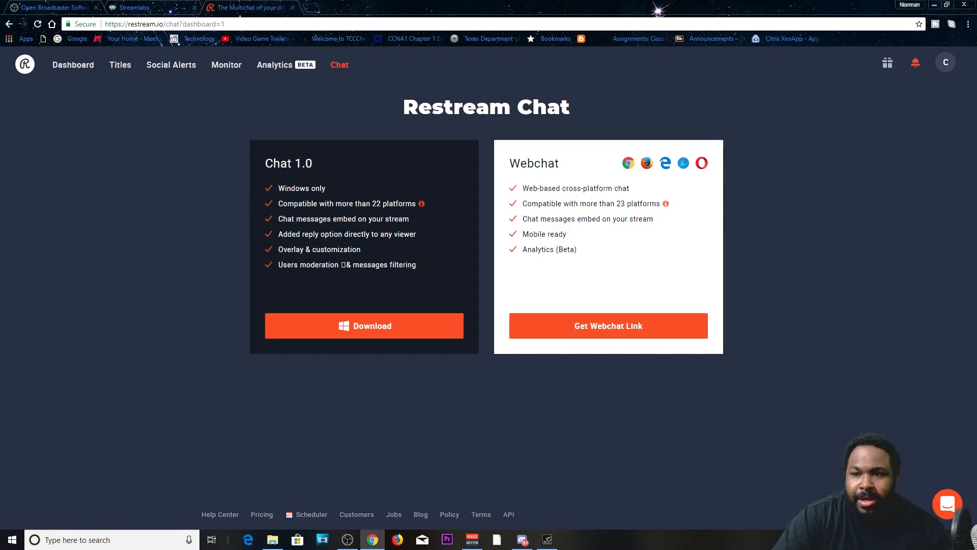
Switch to OBS and bring its window back onto the screen, maximized
key(alt+Tab)
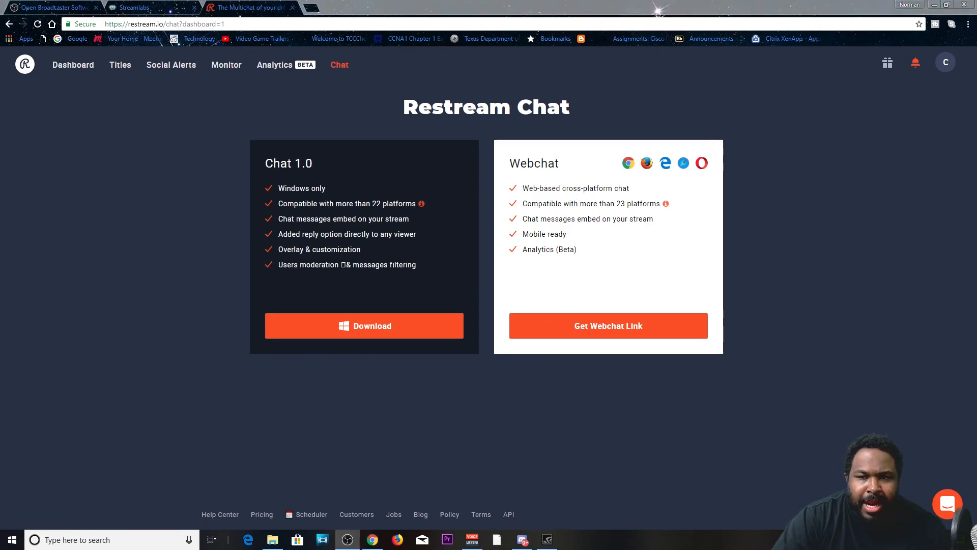
drag(0, 97, 590, 39)
double_click(591, 39)
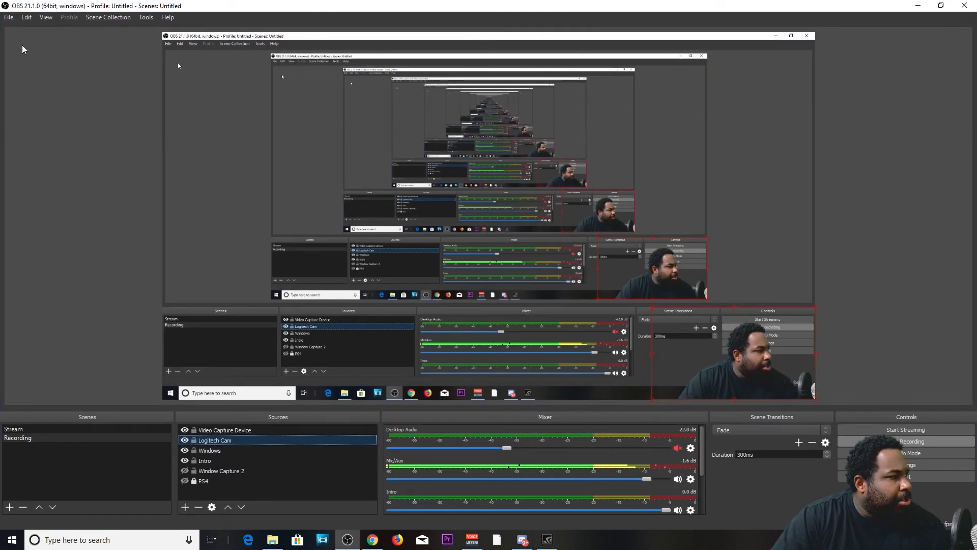
Choose Restream.io as the streaming service in the OBS stream settings and accept the settings
click(8, 17)
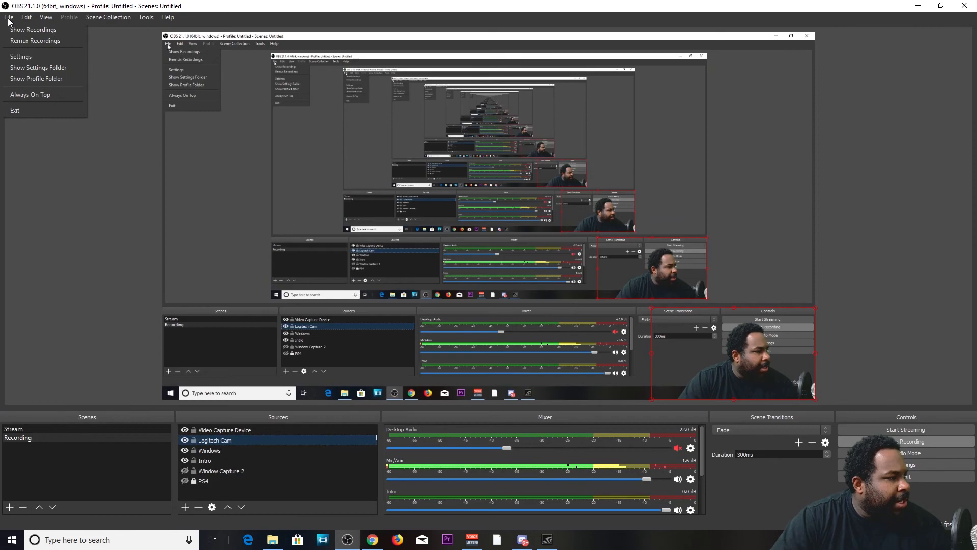
click(19, 55)
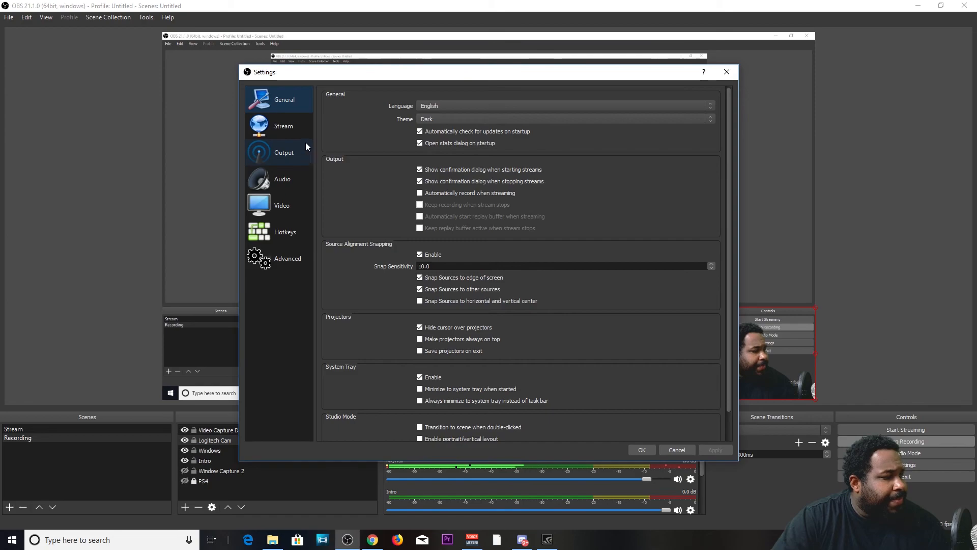
click(276, 125)
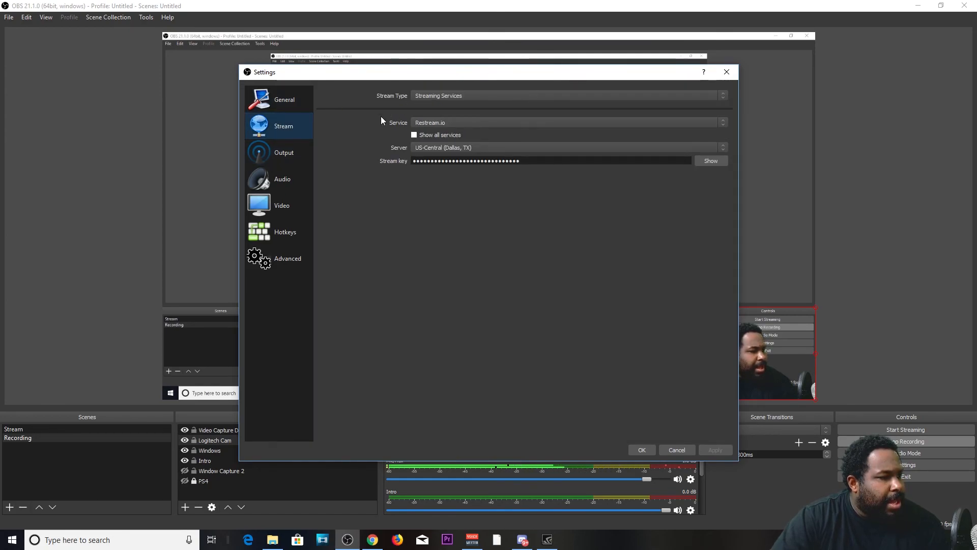
click(436, 124)
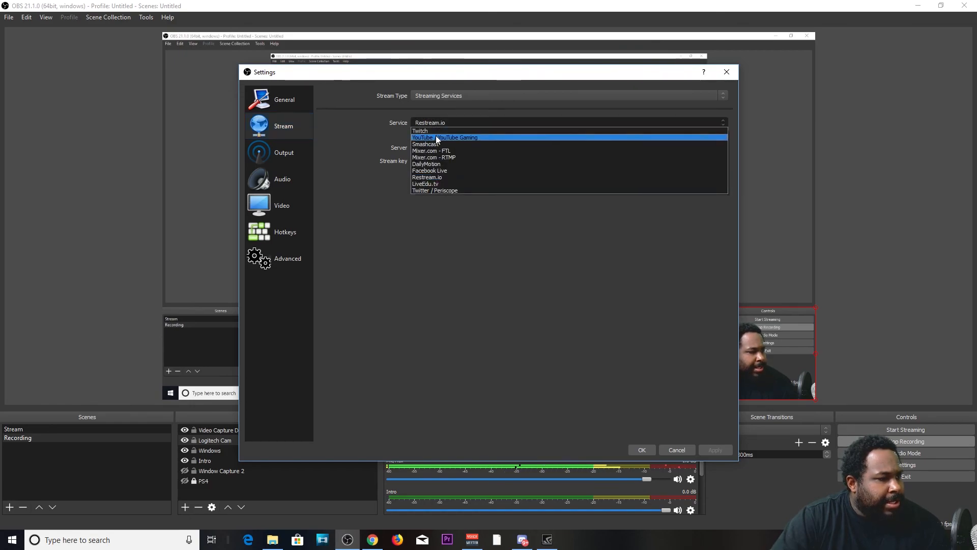
click(441, 178)
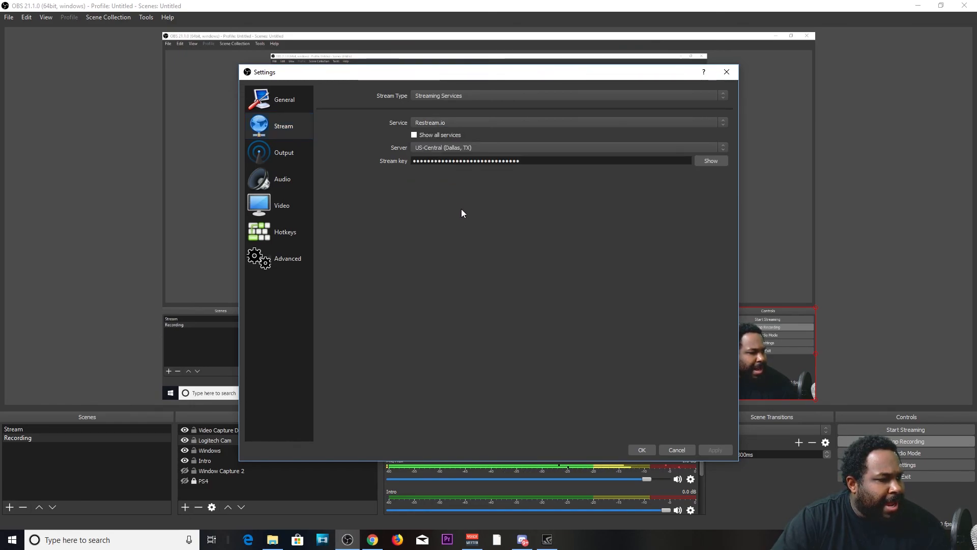
click(658, 2)
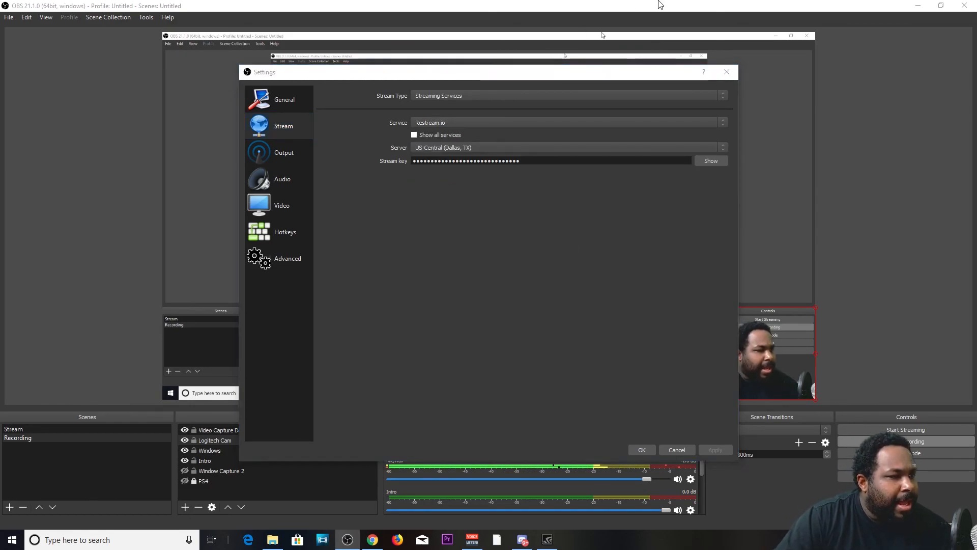
click(642, 447)
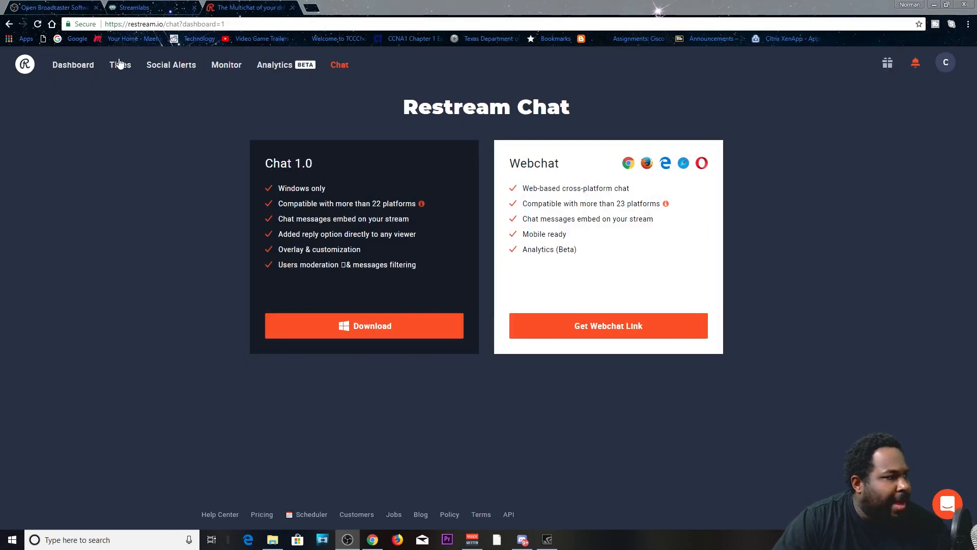
Return to the Restream dashboard to show the stream key field
click(81, 64)
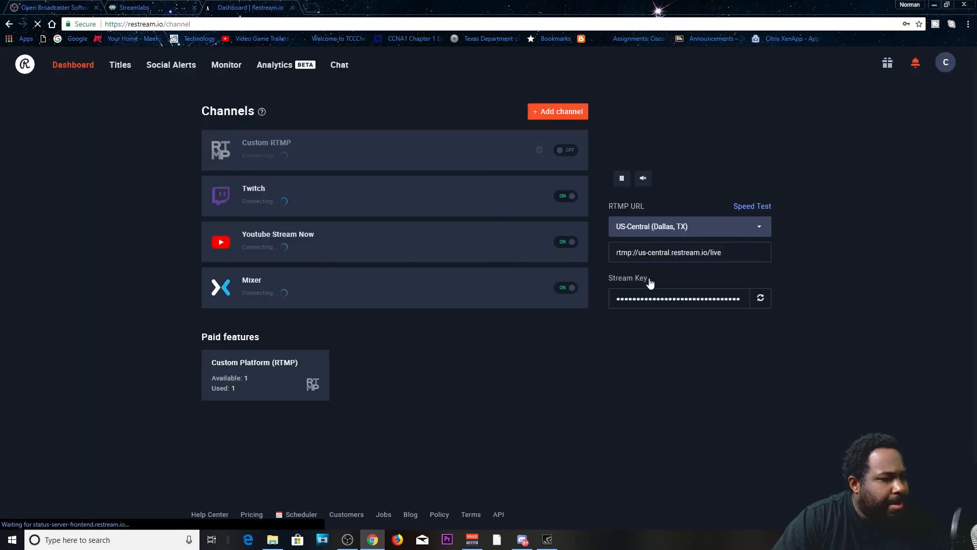